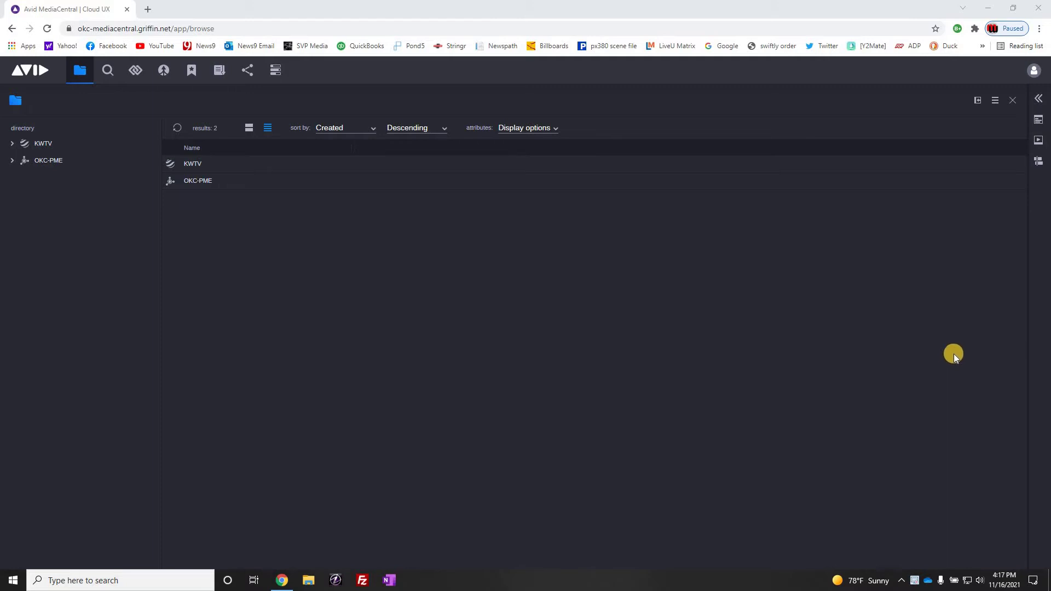
Show the media viewer and browse OKC-PME through Projects, 02 NEWS and 02 NEWS TUESDAY to the drone footage folder
left_click(1039, 98)
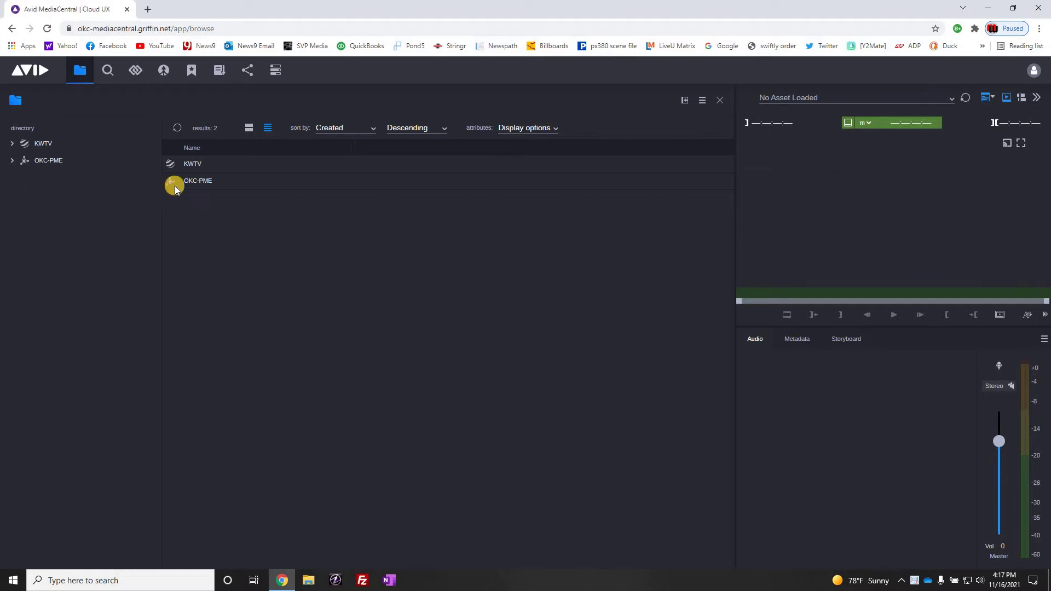
left_click(192, 181)
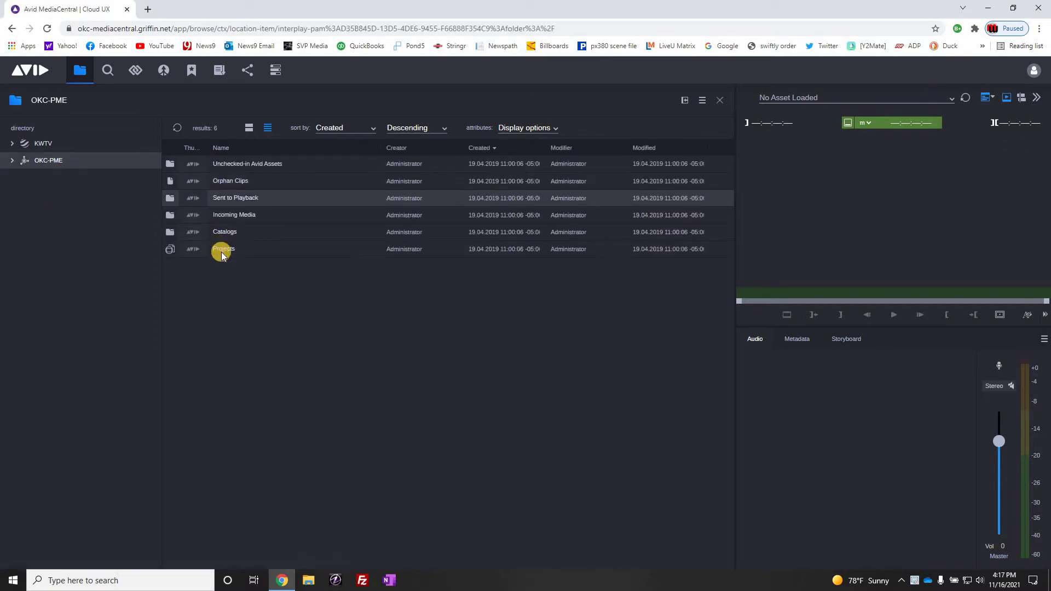
left_click(274, 252)
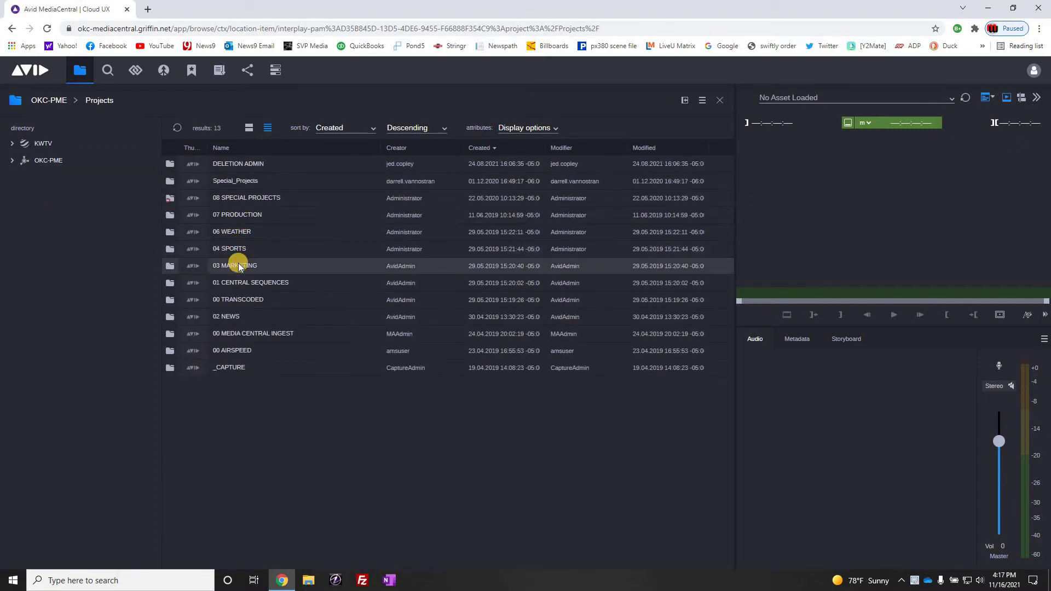
left_click(244, 307)
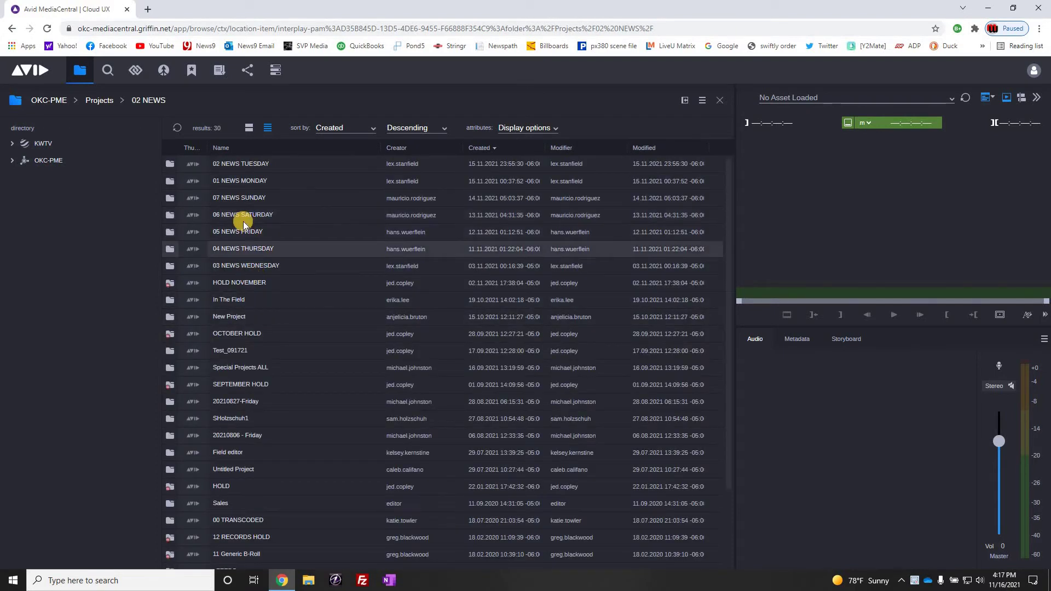
double_click(251, 163)
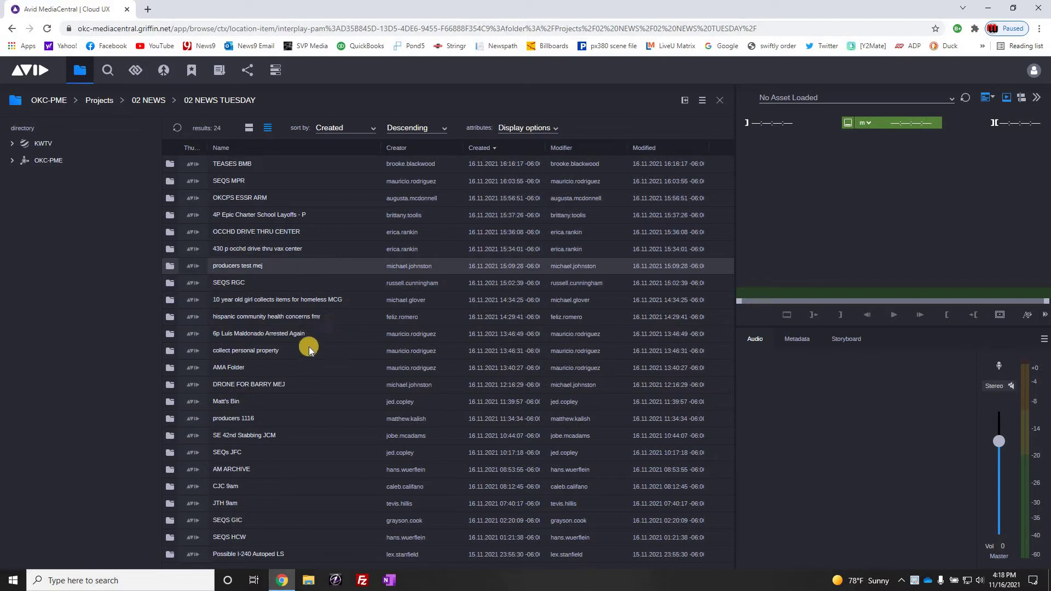
left_click(265, 384)
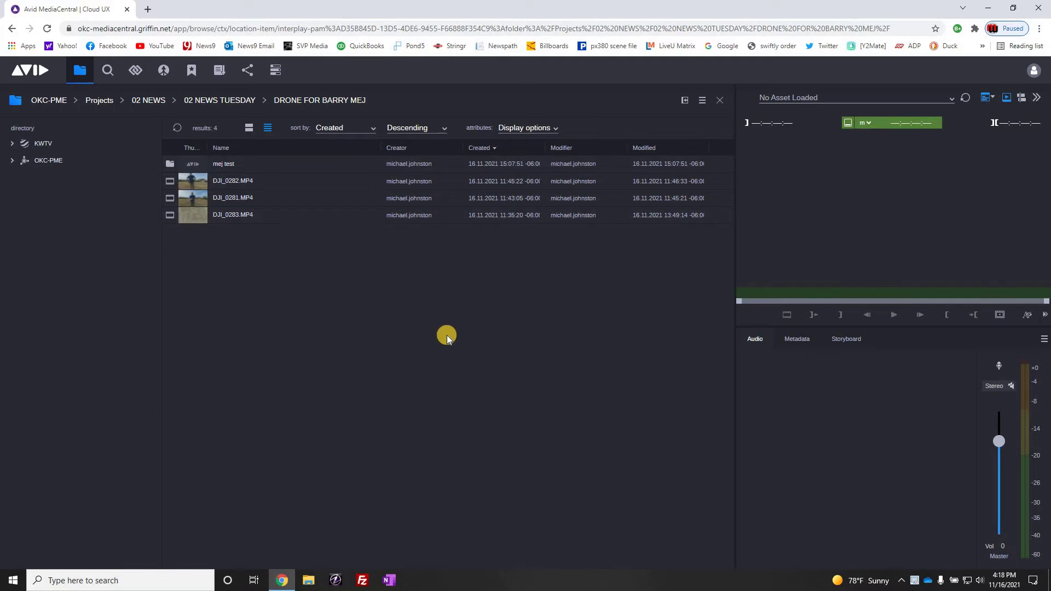
Show the sequence timeline and create a sequence named Drone Video Export in OKC-PME/Incoming Media/Feeds/
left_click(1021, 100)
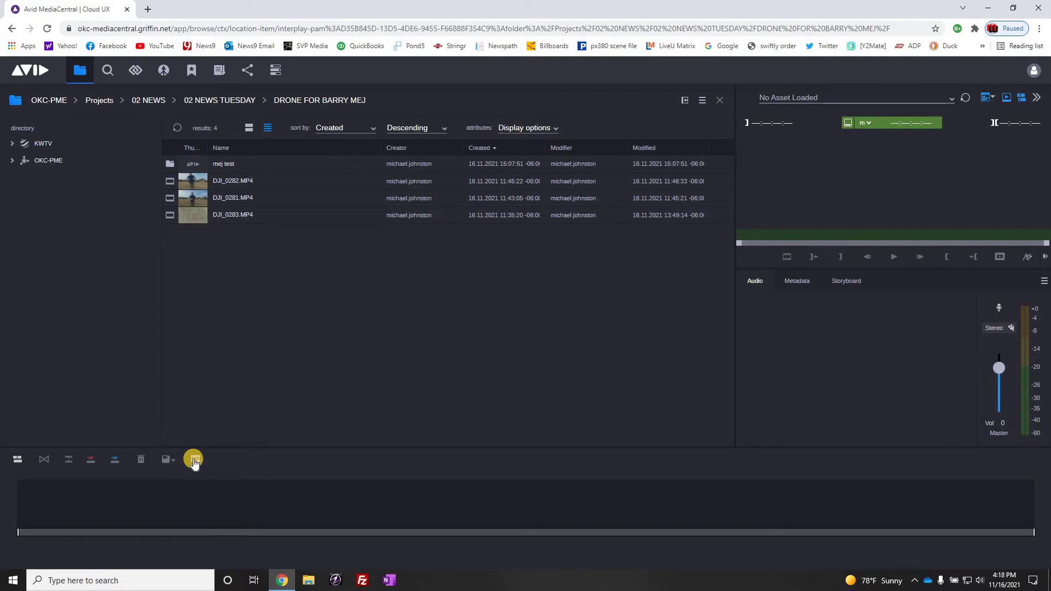
left_click(195, 460)
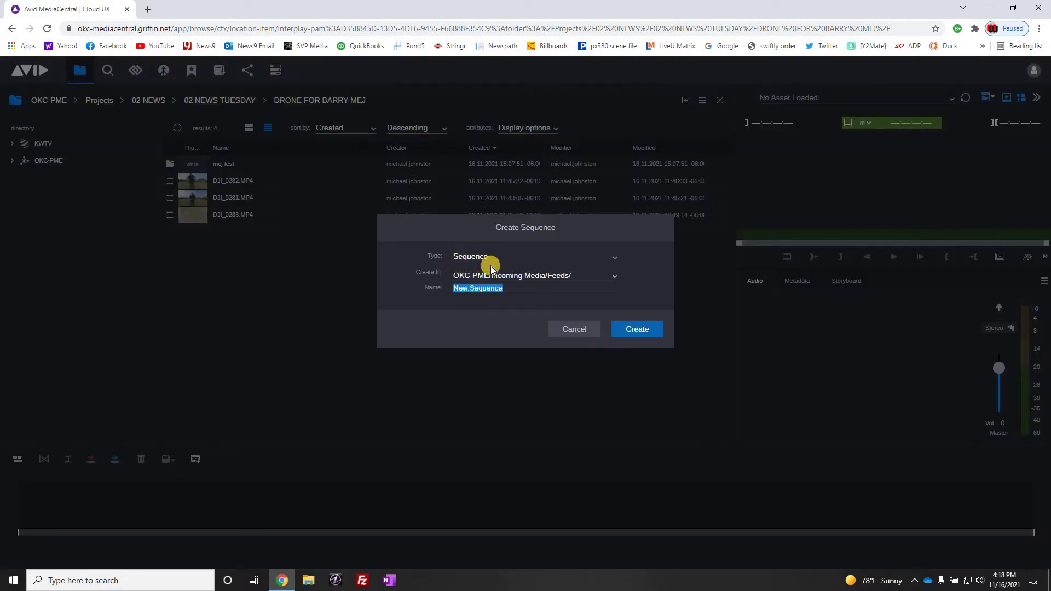
left_click(615, 278)
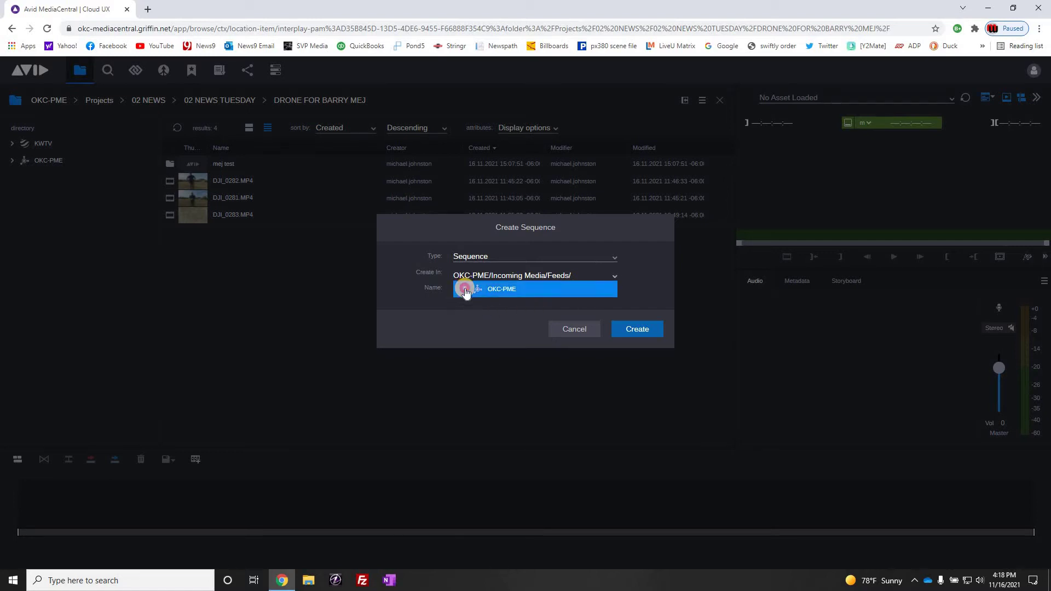
left_click(466, 290)
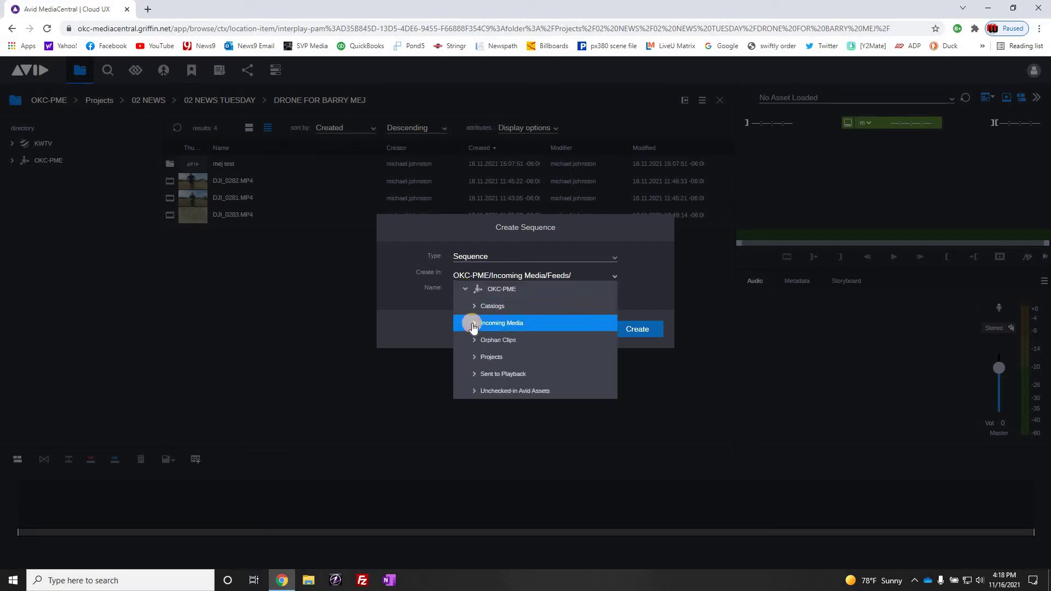
left_click(474, 324)
left_click(497, 374)
left_click(630, 387)
left_click(509, 290)
key("ctrl+shift+Left")
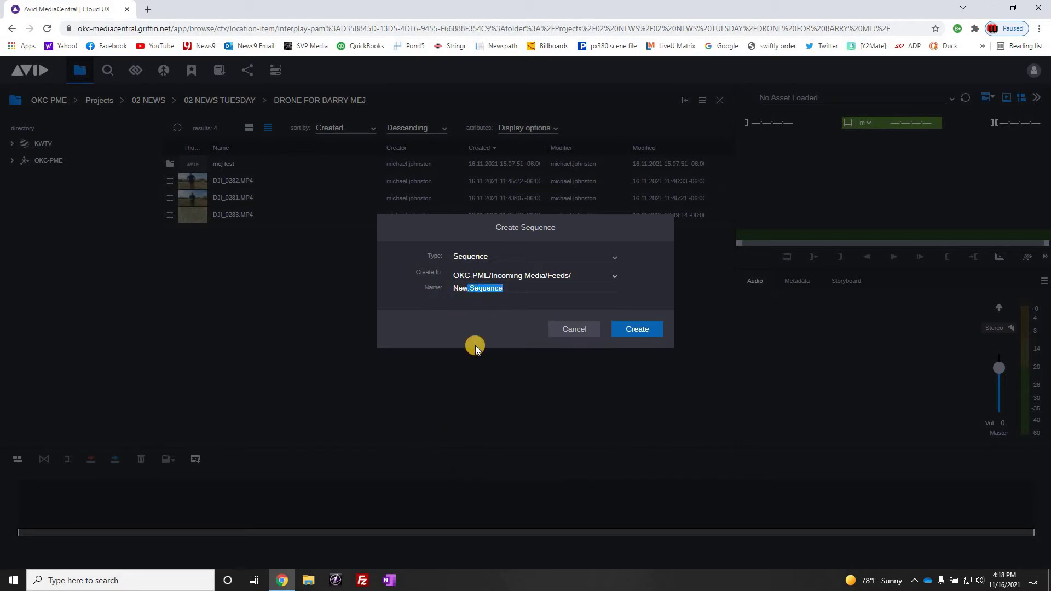
type("Drone Video Export")
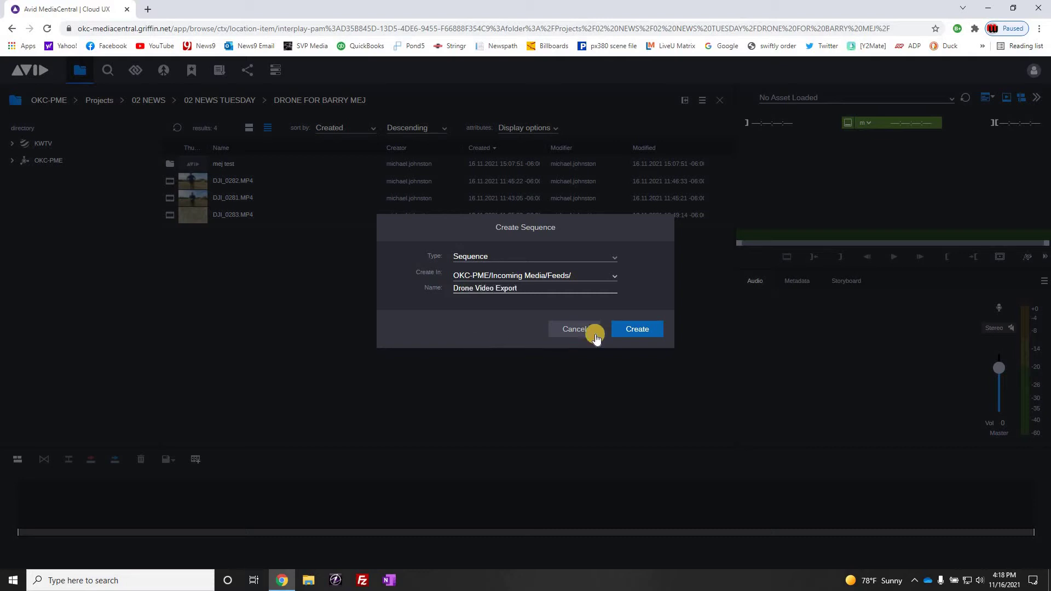
left_click(632, 331)
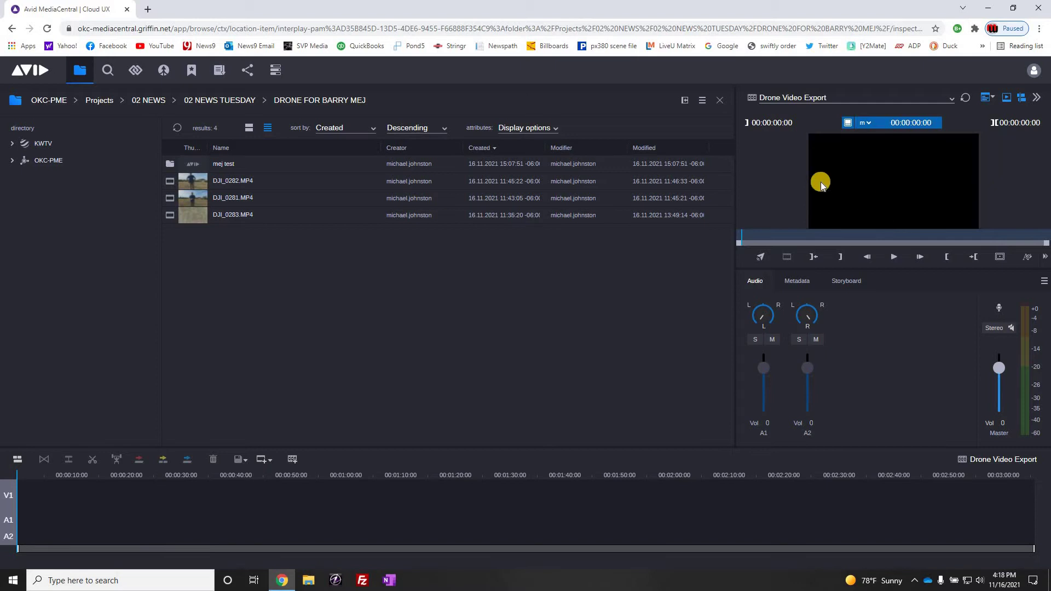
Load DJI_0283.MP4, mark the section from 00;00;03;13 to 00;00;14;07, and add it to the sequence
left_click(390, 214)
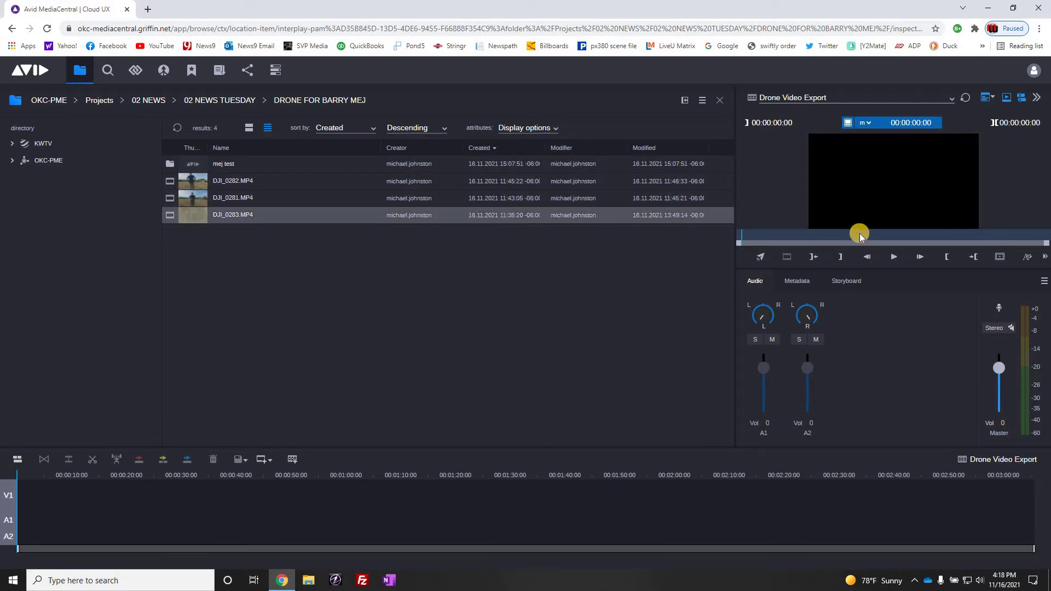
left_click_drag(783, 236, 759, 242)
key("i")
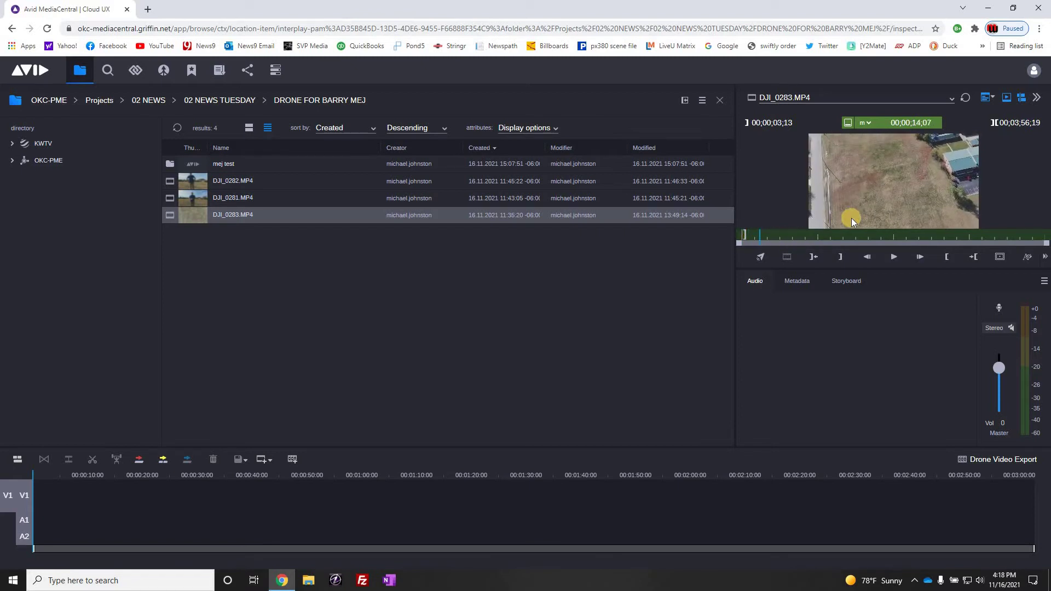
left_click(143, 461)
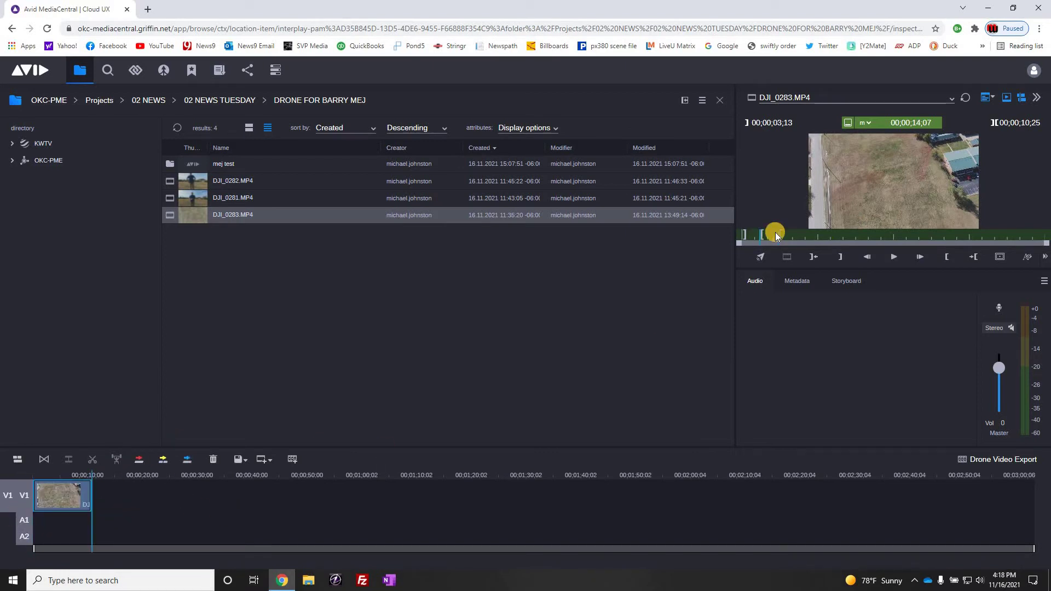
Mark a second section of DJI_0283.MP4, about 37 seconds long, and add it after the first clip
left_click_drag(785, 239, 869, 242)
key("o")
left_click(163, 459)
Mark the section of DJI_0283.MP4 from 00;02;24;19 to 00;02;37;17 and add it at the end of the sequence
left_click_drag(914, 241, 940, 238)
key("i")
key("o")
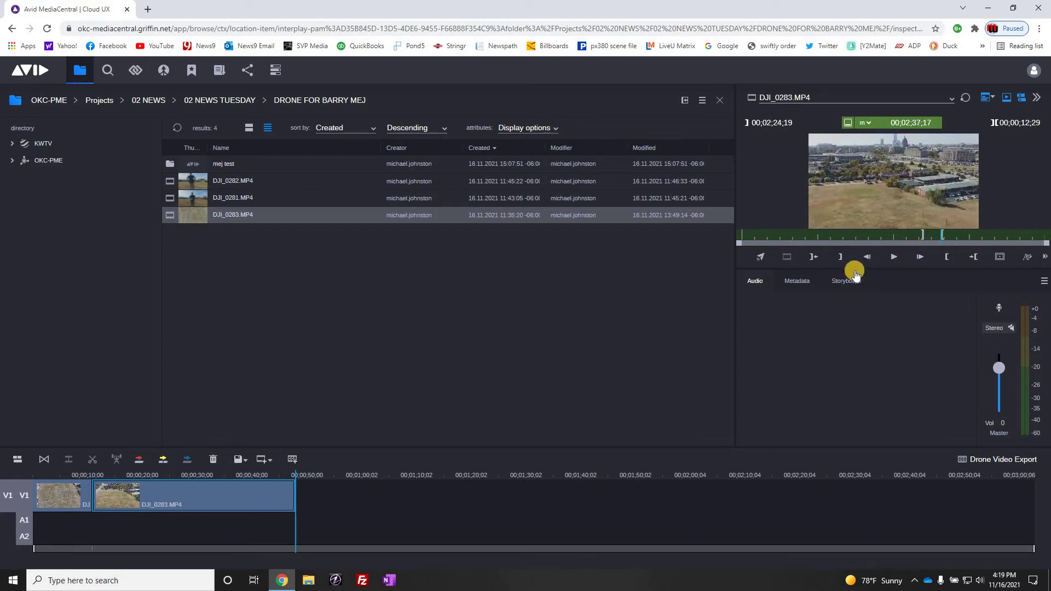
left_click(139, 460)
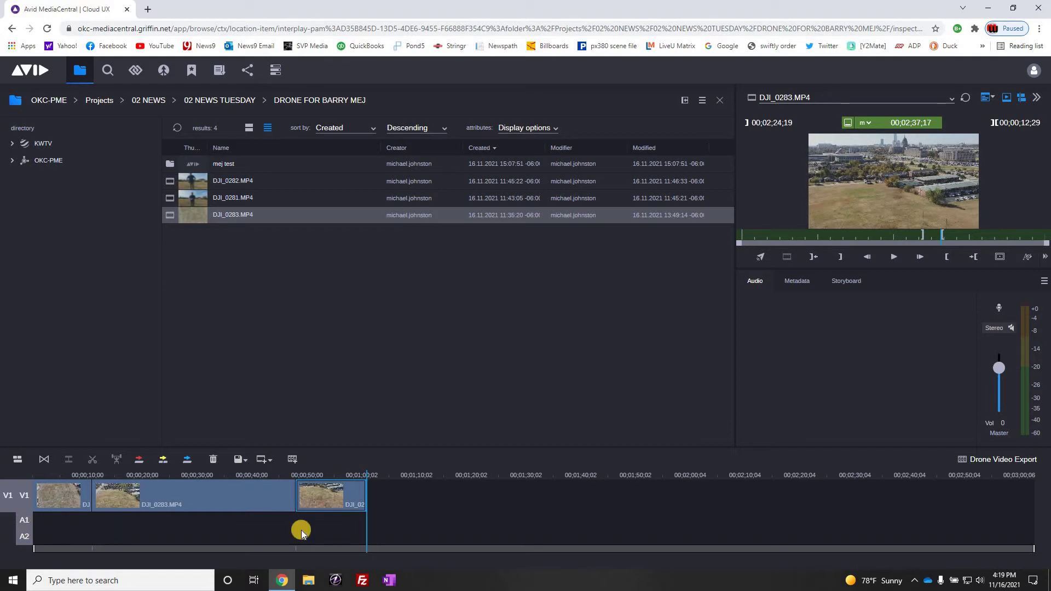
Review the three clips by moving through the sequence and return the playhead to its start
left_click(348, 471)
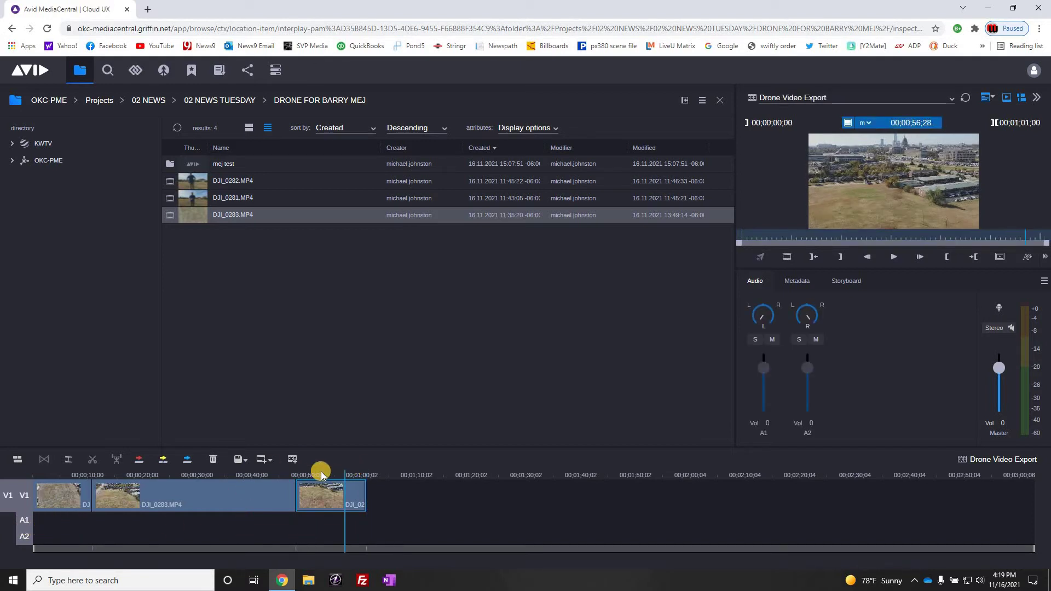
left_click(83, 474)
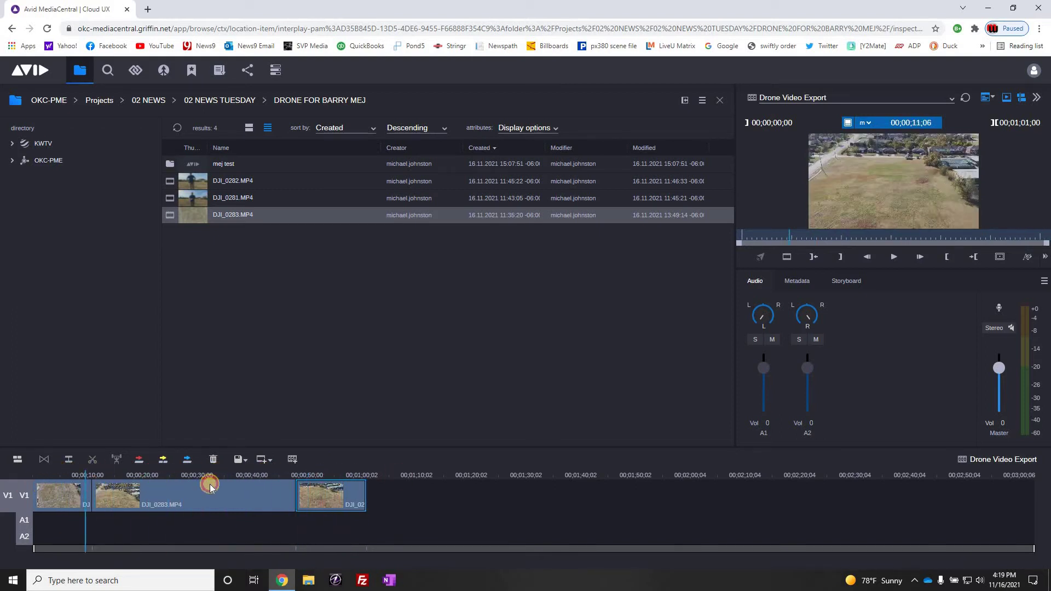
left_click(38, 494)
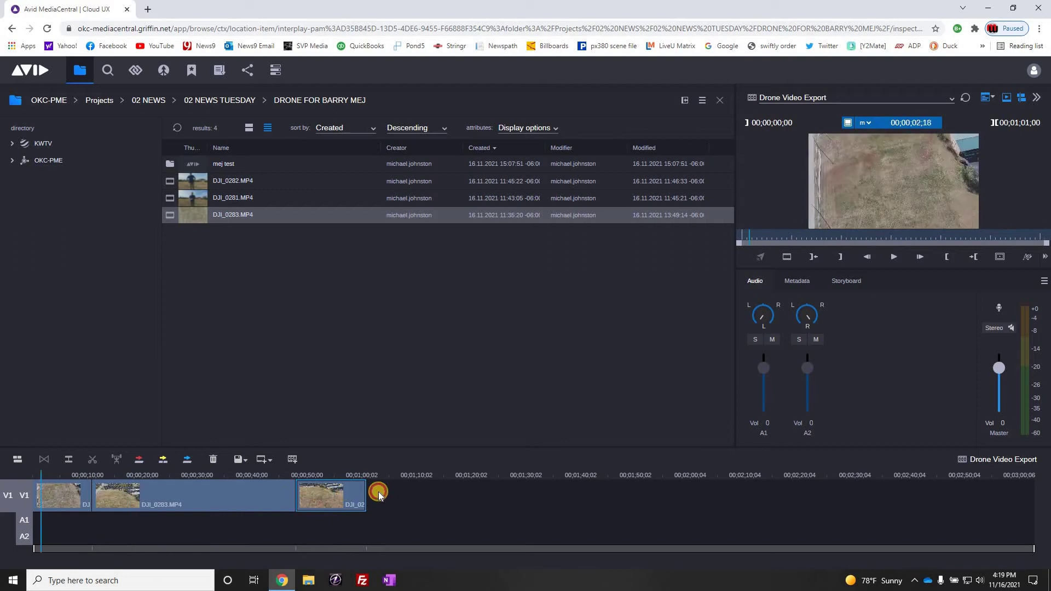
left_click(39, 496)
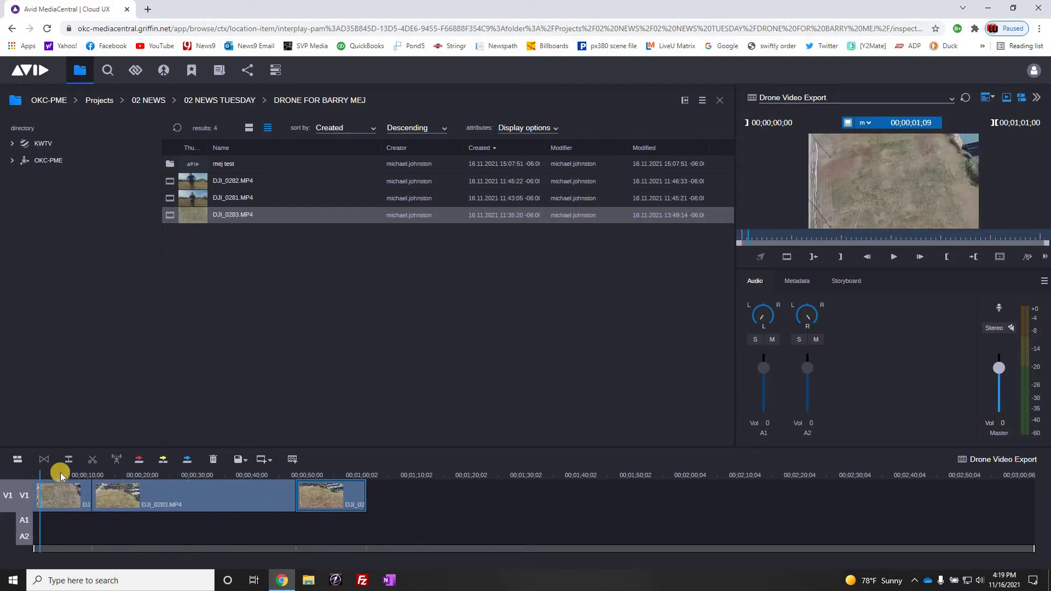
left_click(36, 477)
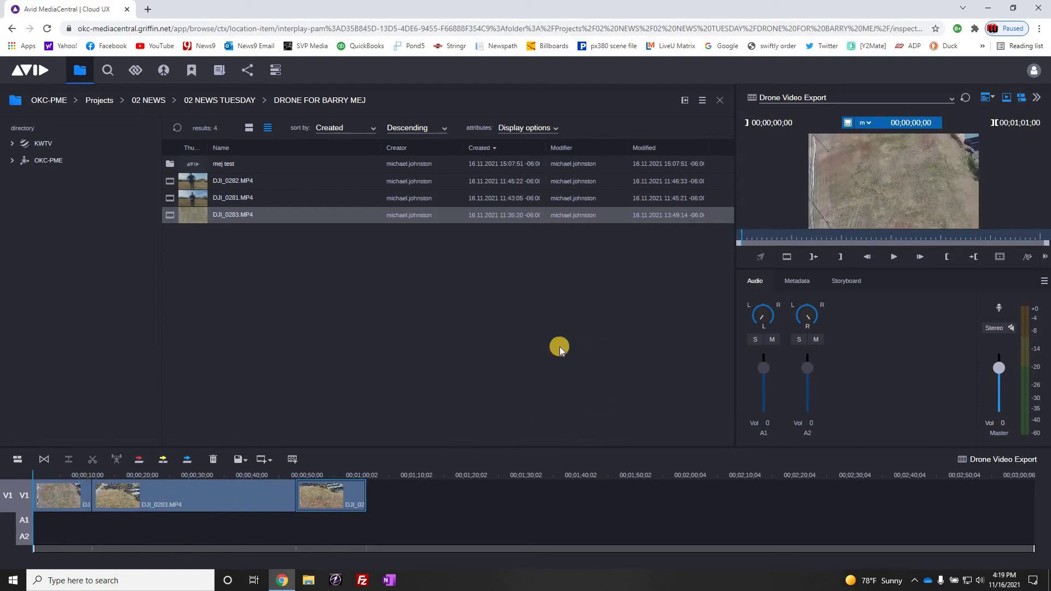
left_click(767, 229)
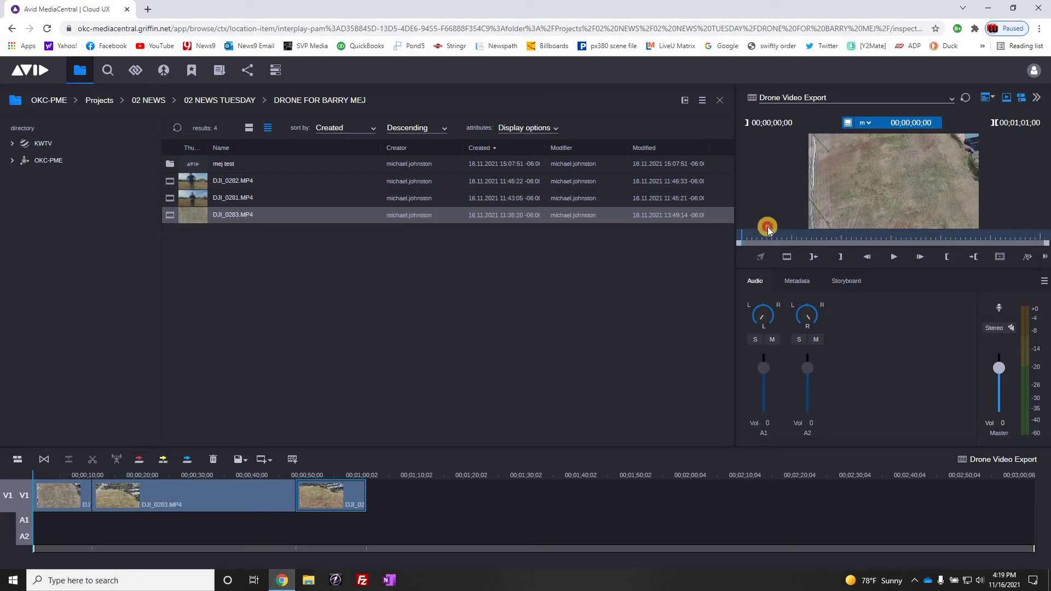
left_click(98, 477)
key("Home")
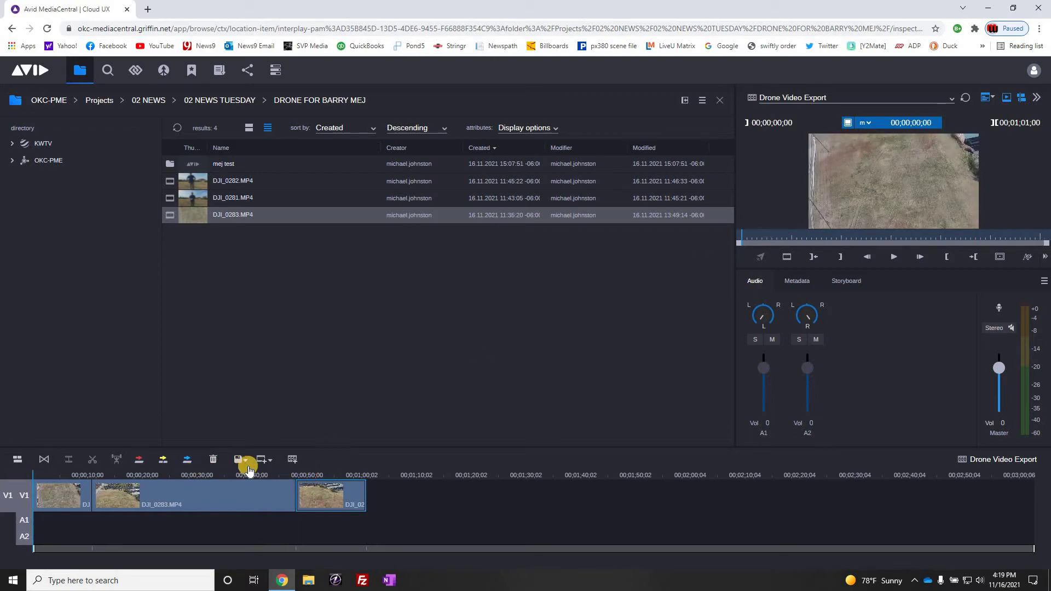
Save the sequence and send it to playback with the video ID drone_video_4_mej and the For_Export profile
left_click(293, 494)
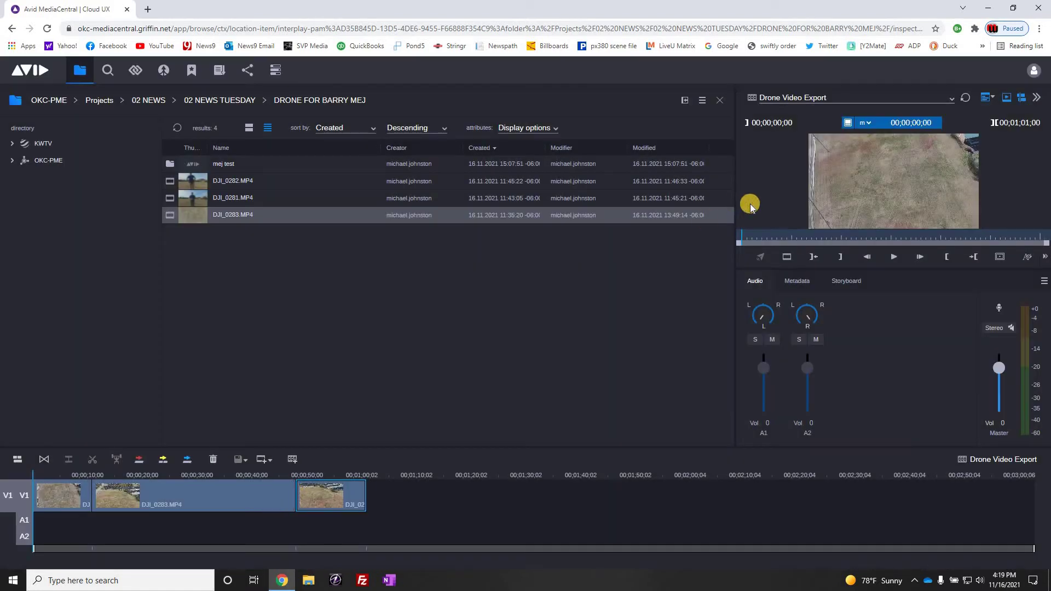
left_click(747, 240)
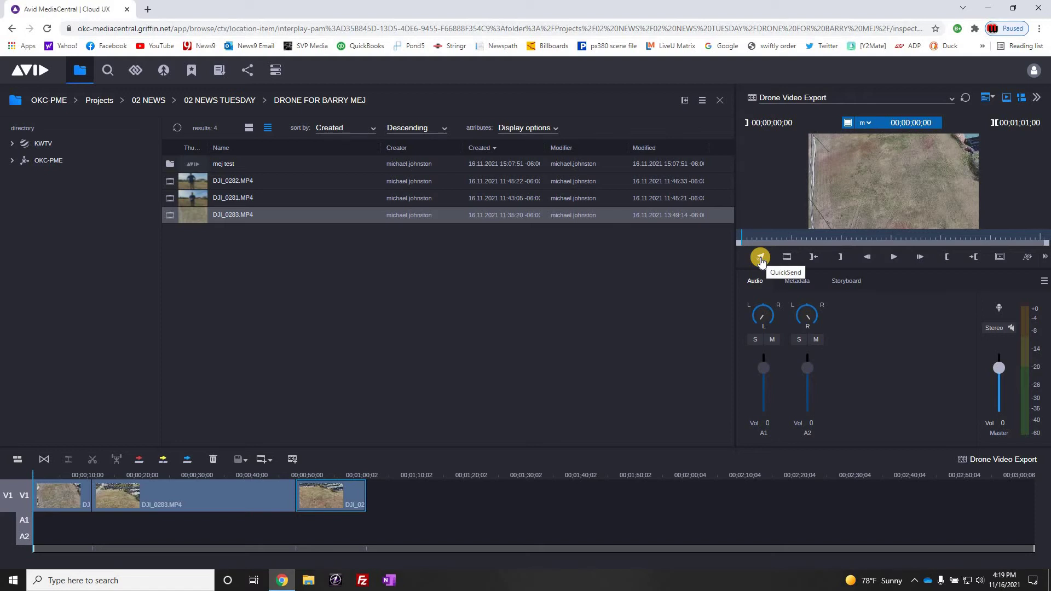
left_click(760, 257)
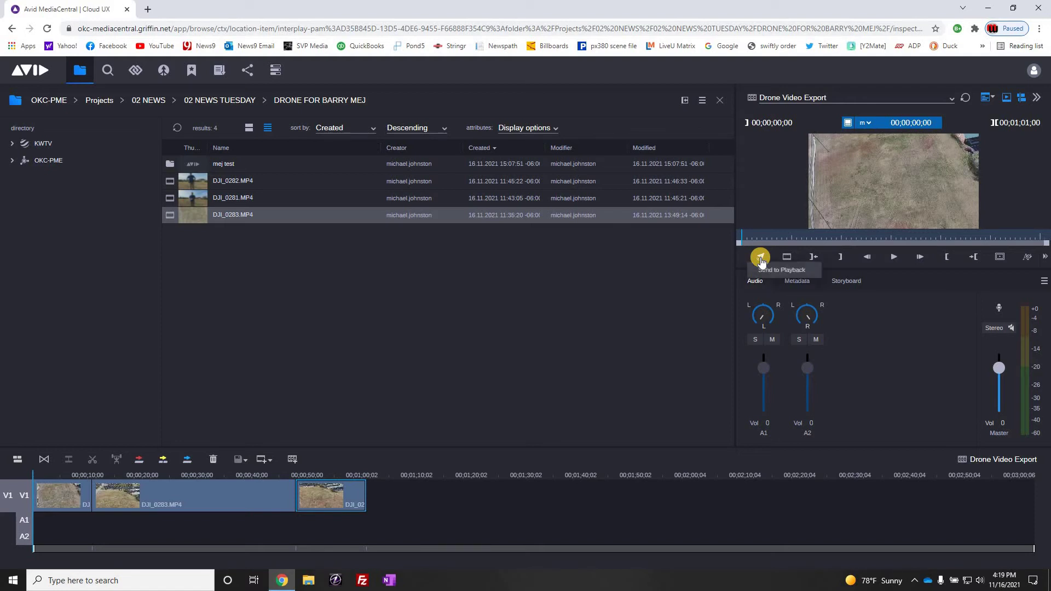
left_click(773, 270)
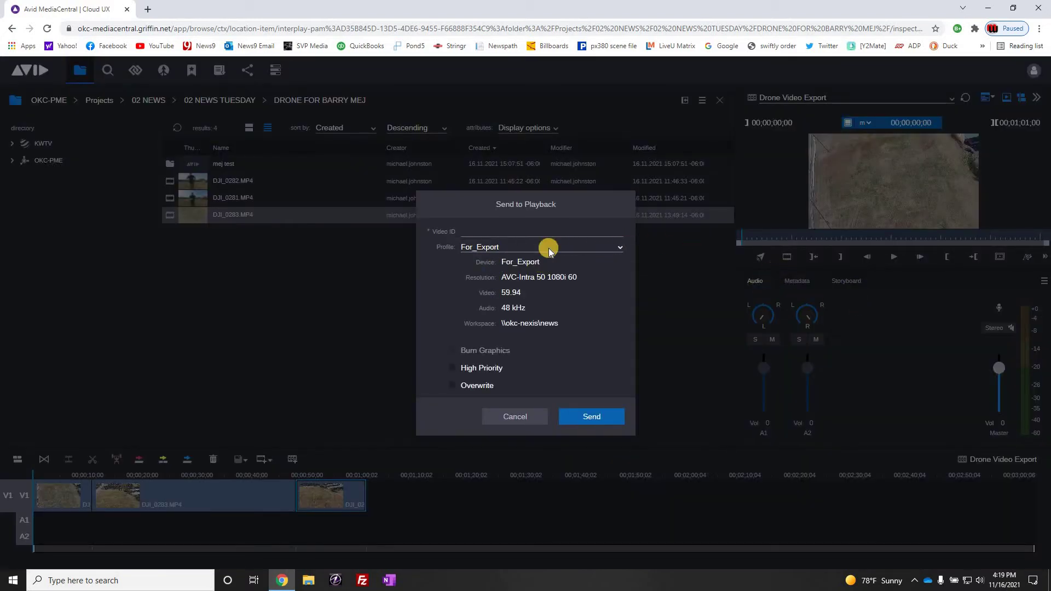
left_click(621, 247)
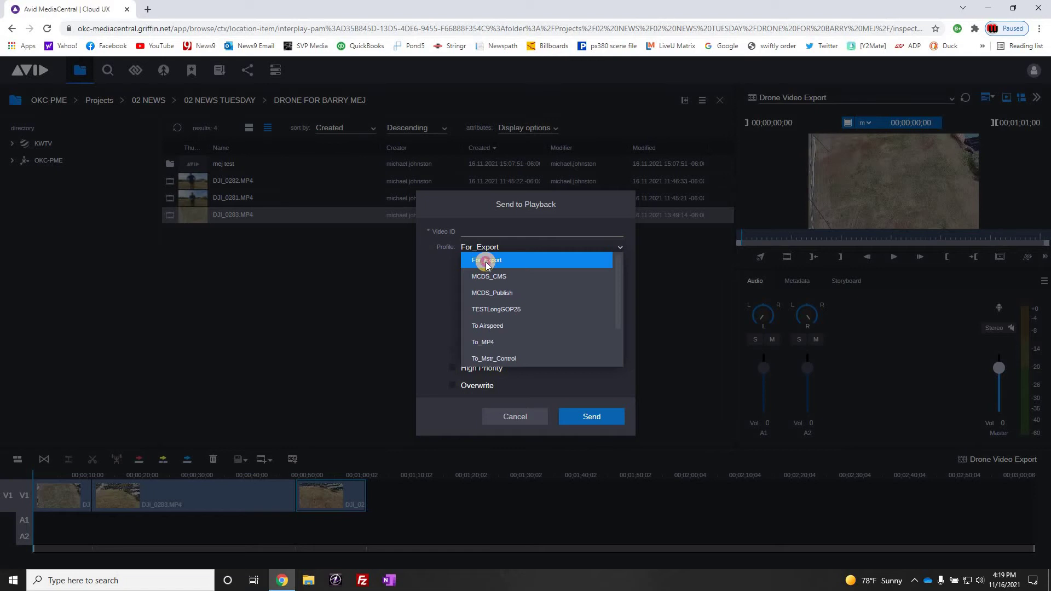
left_click(484, 261)
left_click(508, 230)
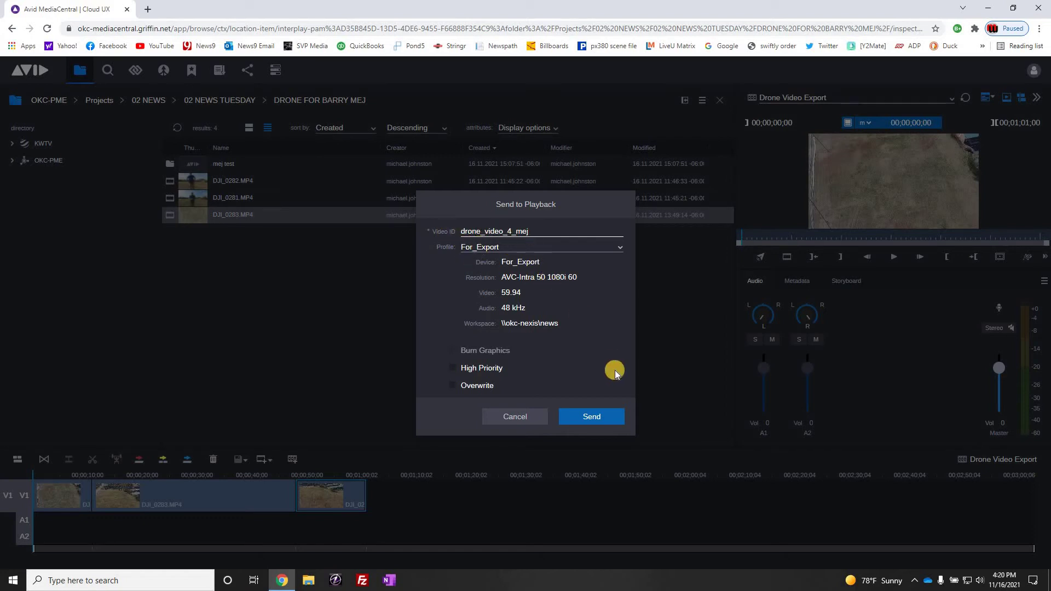
left_click(597, 417)
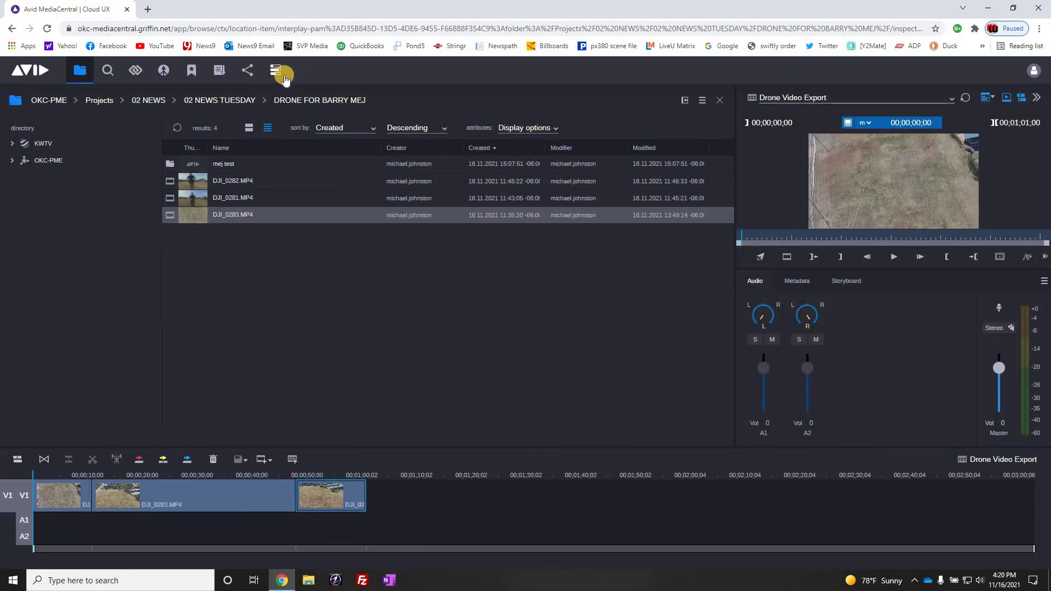
Open the Process list and sort it by creation time, newest first, to check the progress of the Drone Video Export job
left_click(274, 75)
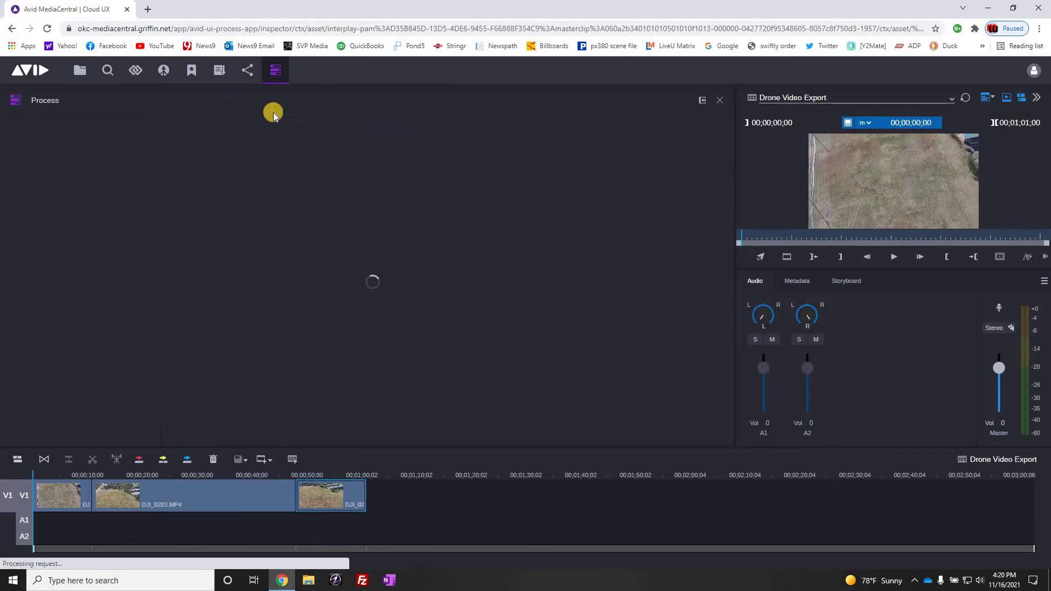
left_click(345, 148)
left_click(345, 148)
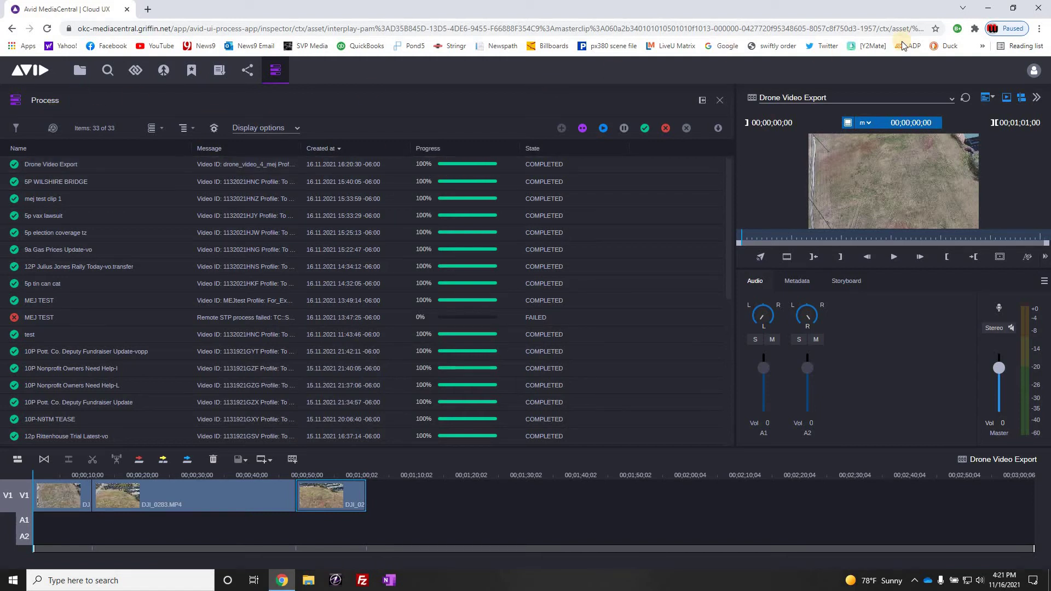
Open the export (N:) network drive in File Explorer, checking the end of the sequence in MediaCentral before returning to the drive's files
left_click(311, 579)
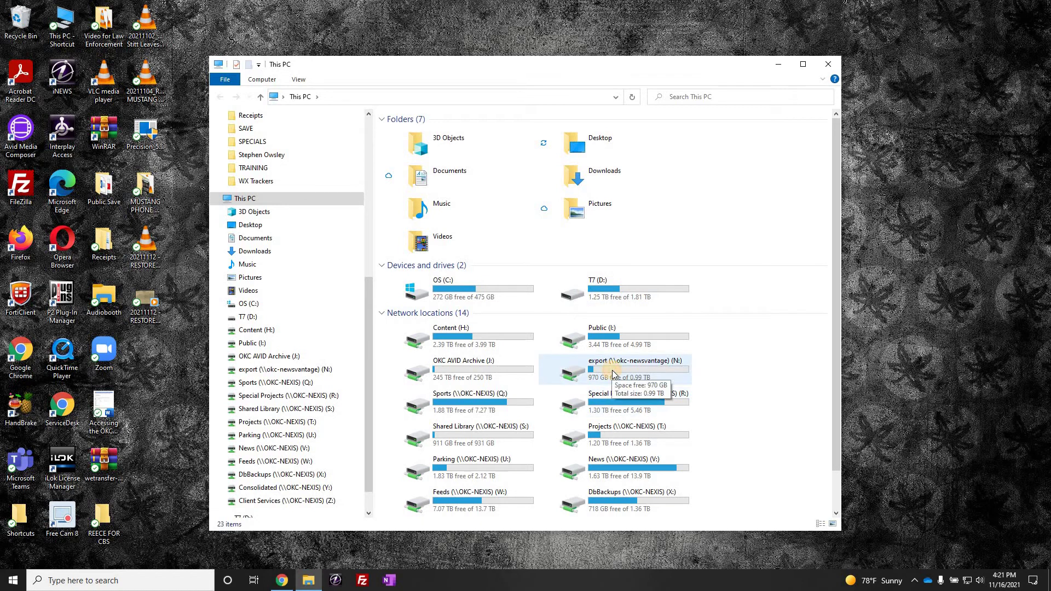
double_click(613, 374)
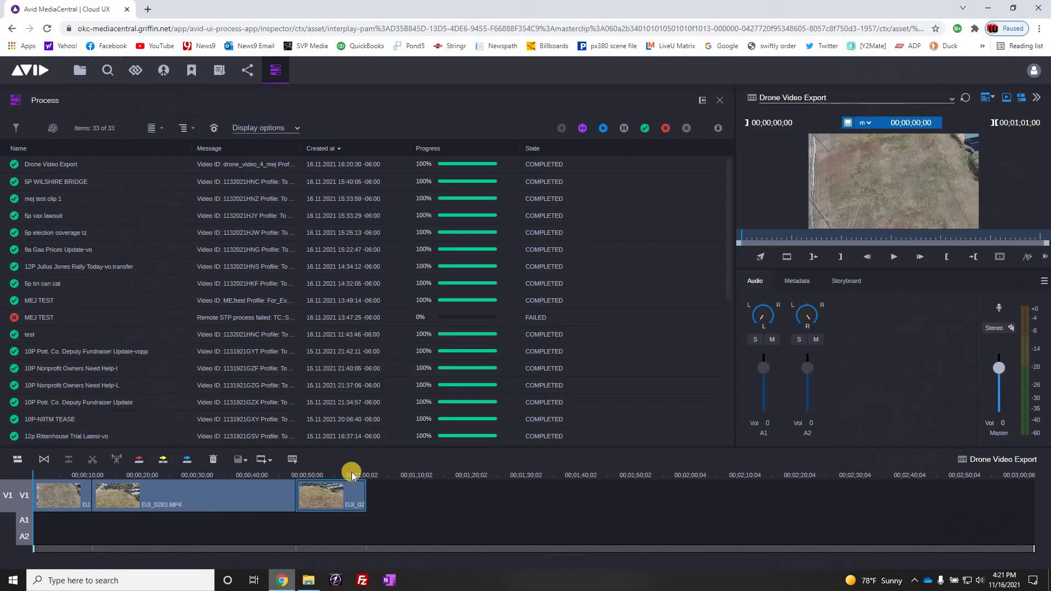
left_click_drag(351, 472, 360, 474)
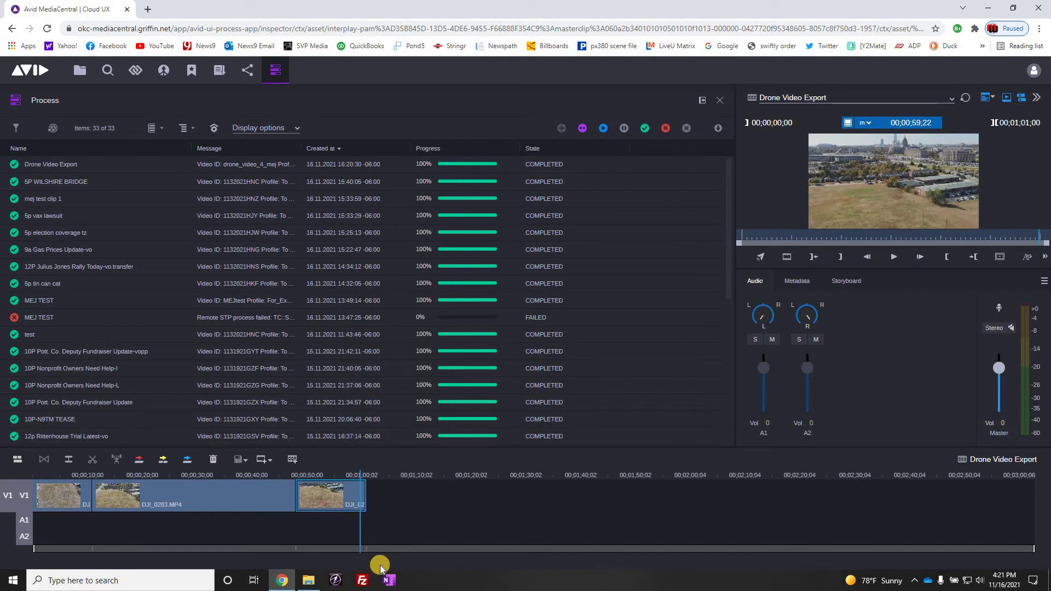
left_click(308, 580)
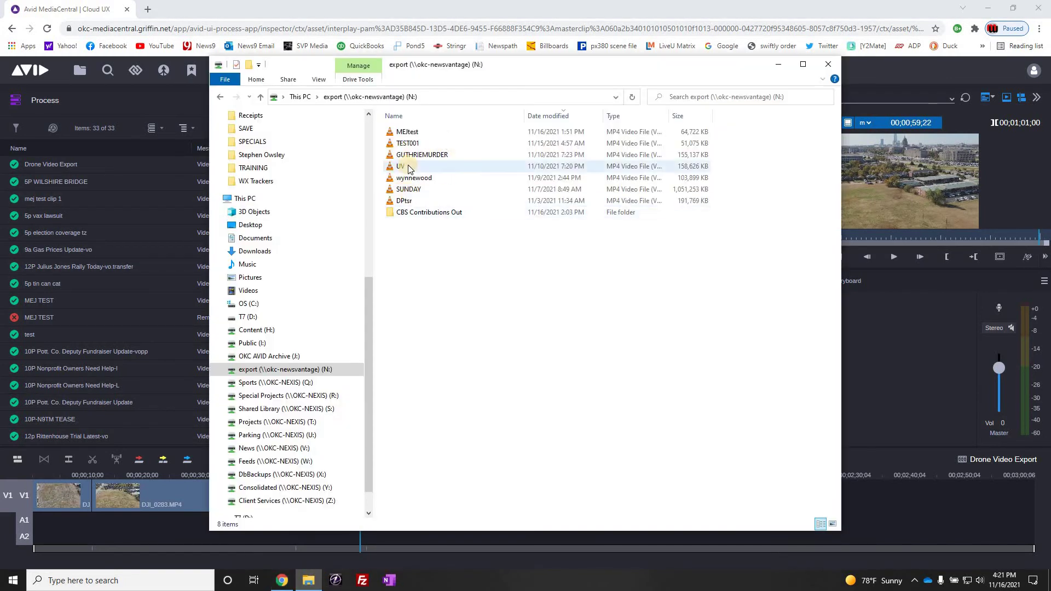
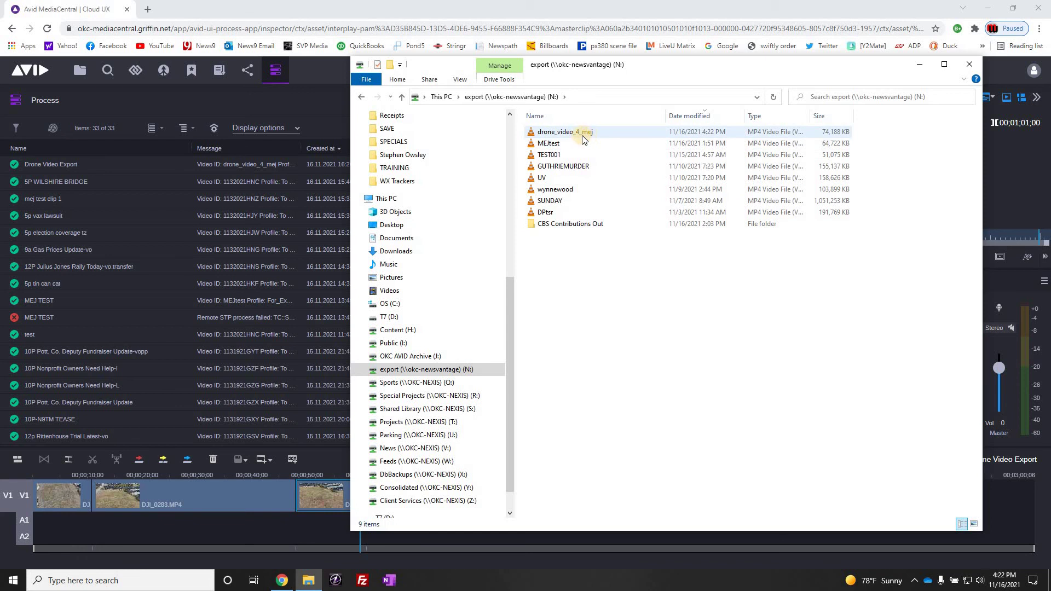
Play the exported drone_video_4_mej file in VLC, skip ahead through it to about 00:50, and close the player and the folder window
left_click(541, 134)
double_click(540, 134)
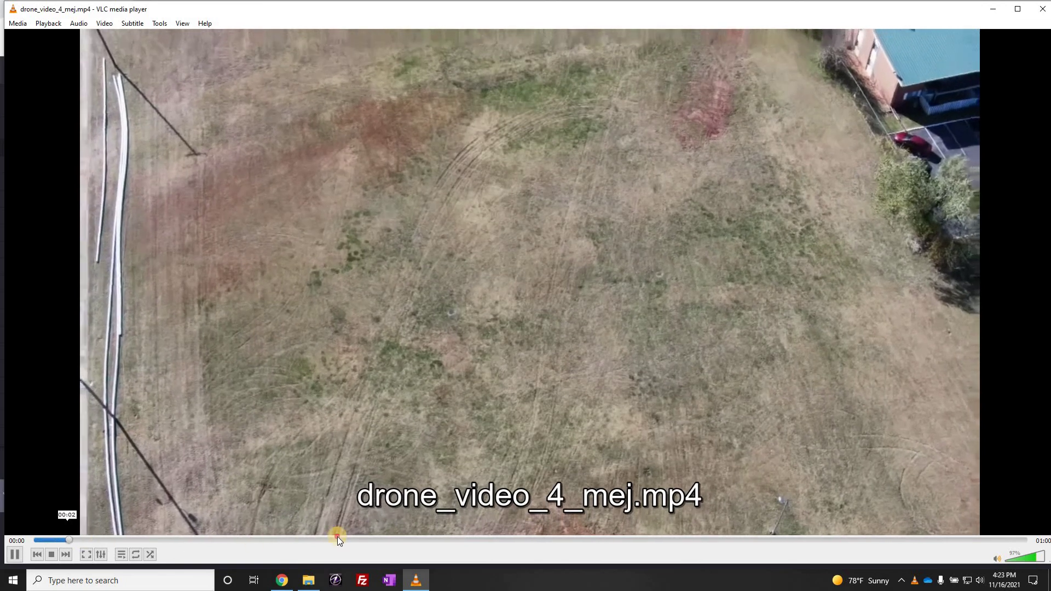
left_click(474, 540)
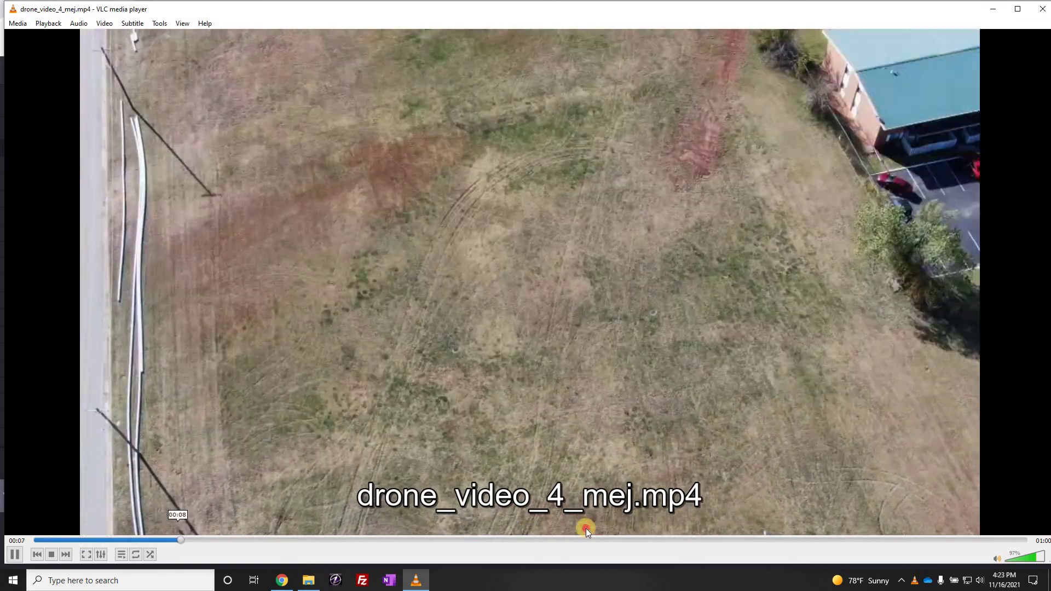
left_click(800, 552)
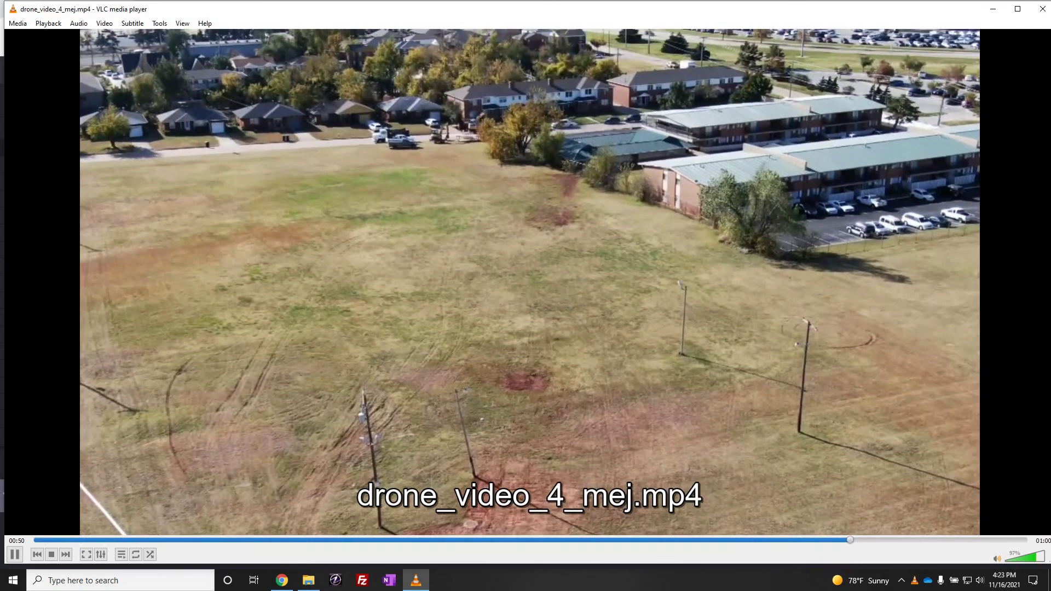
key("ctrl+q")
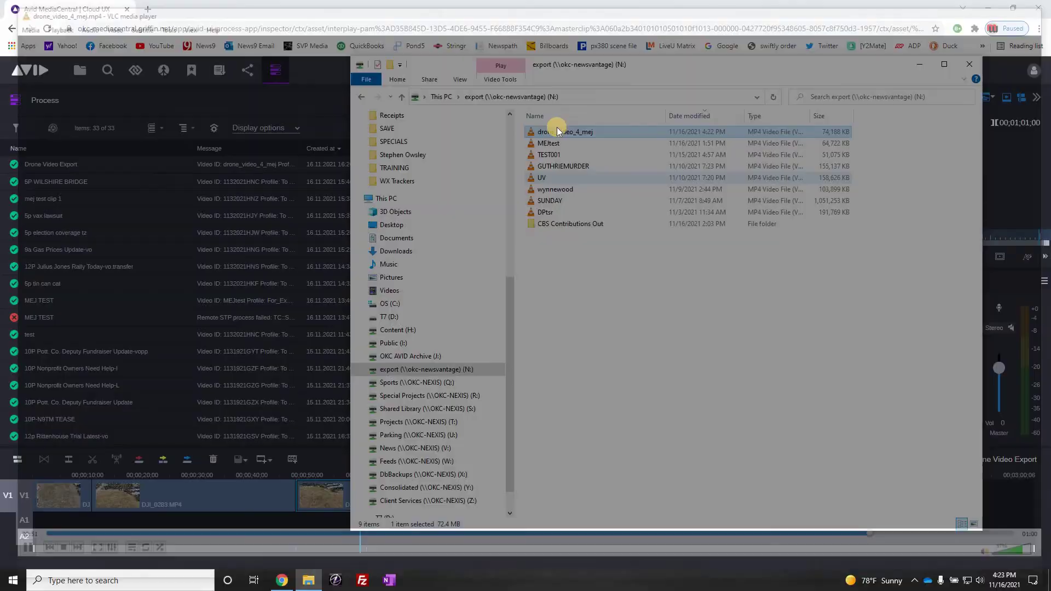
left_click(967, 63)
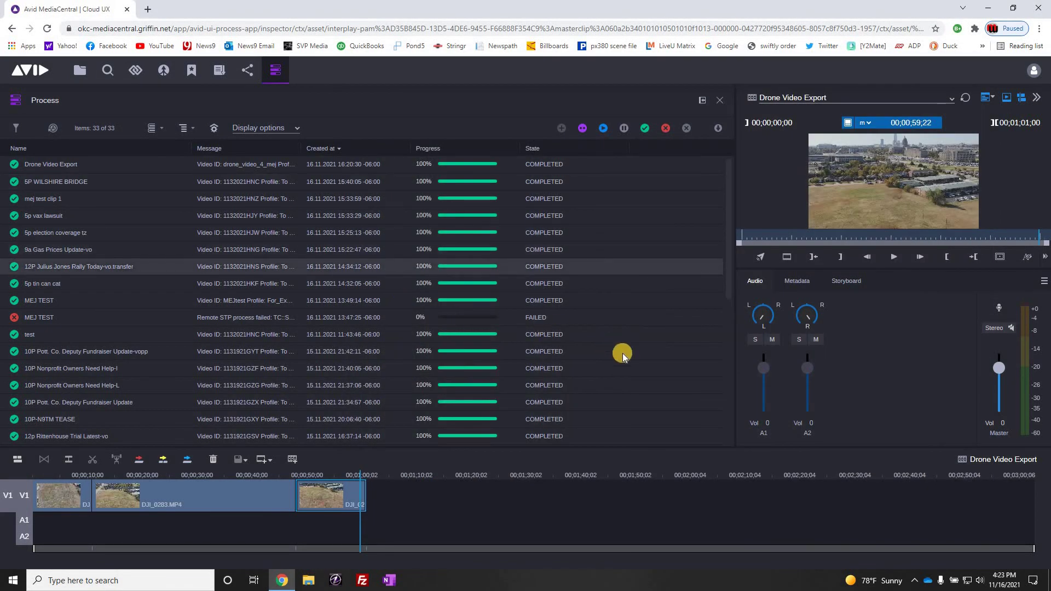